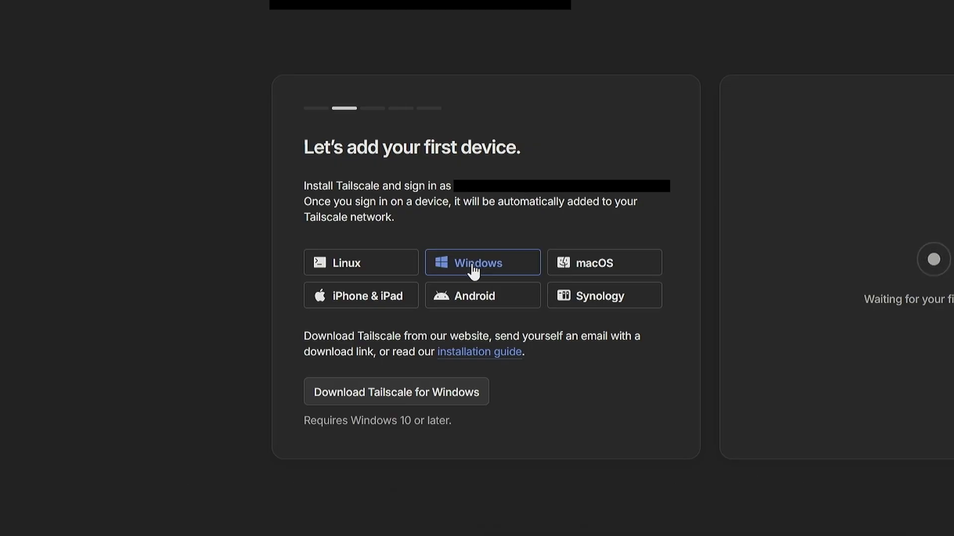
View the macOS and Linux install options for the first device, and choose Windows as its platform
left_click(582, 268)
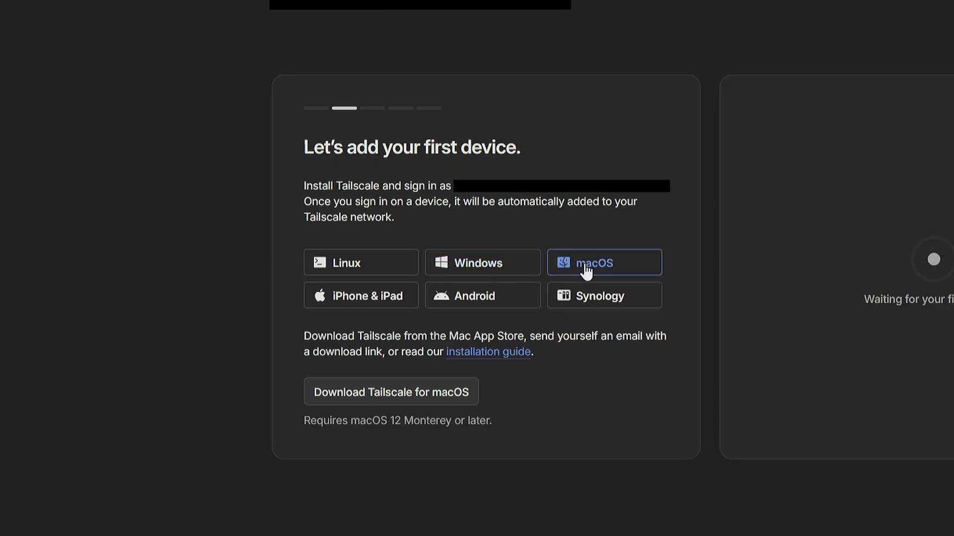
left_click(390, 273)
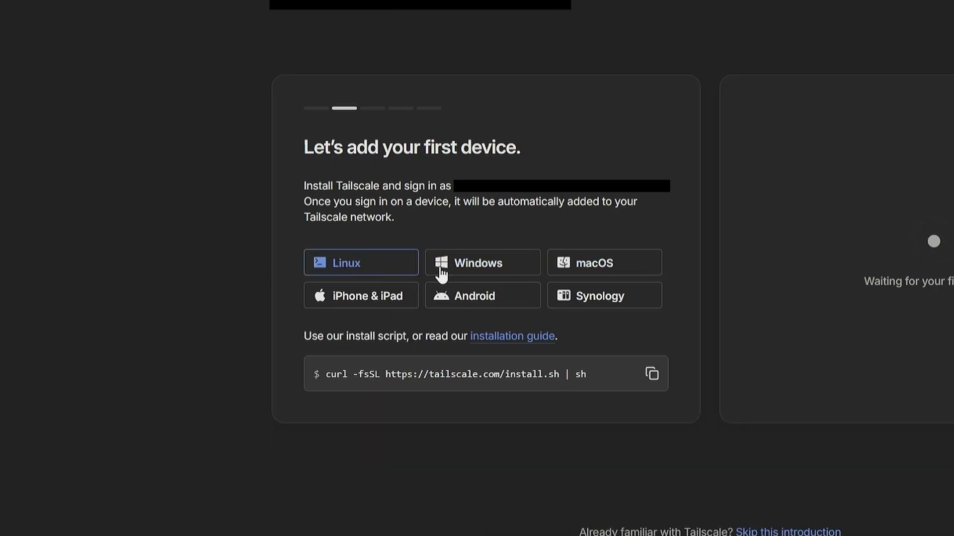
left_click(441, 271)
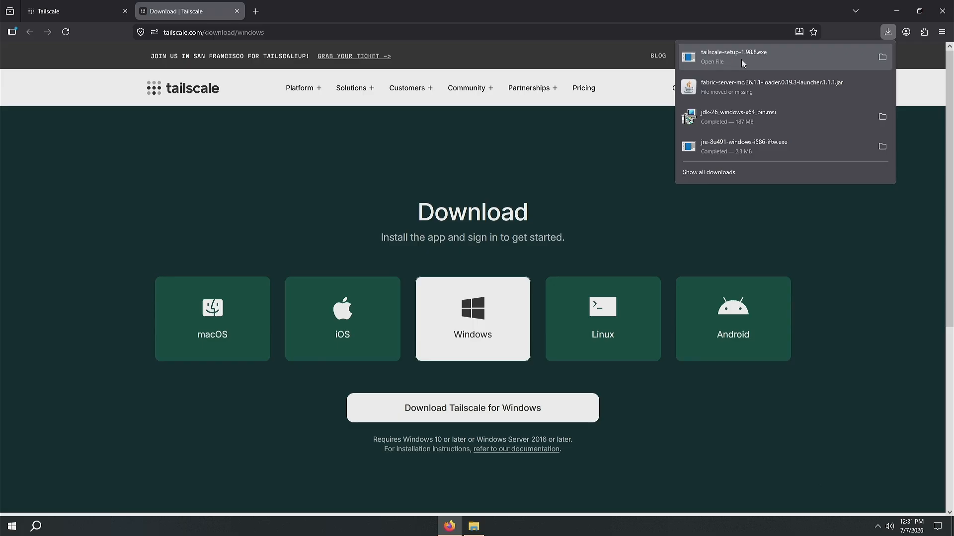
Run the downloaded tailscale-setup-1.98.8.exe, agree to the license terms, install Tailscale and close the setup
left_click(743, 58)
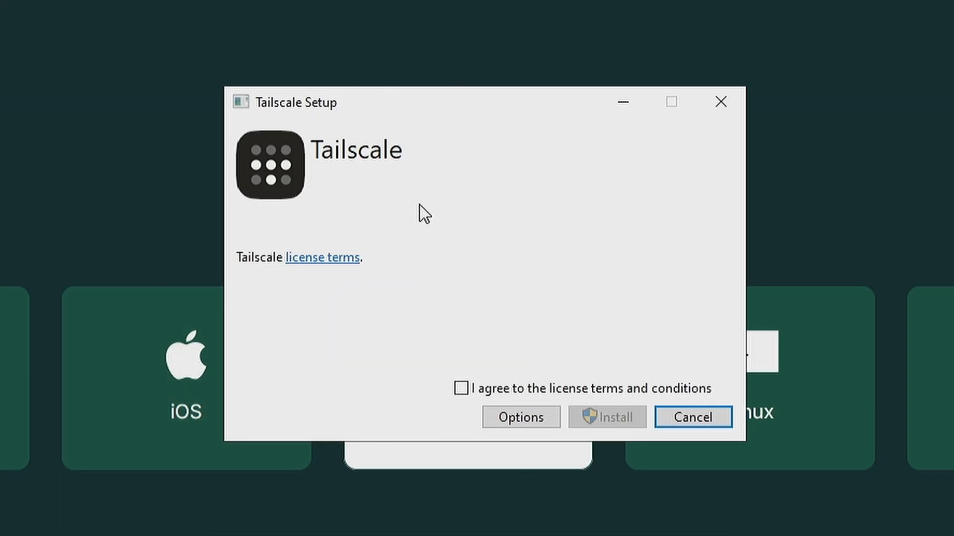
left_click(465, 390)
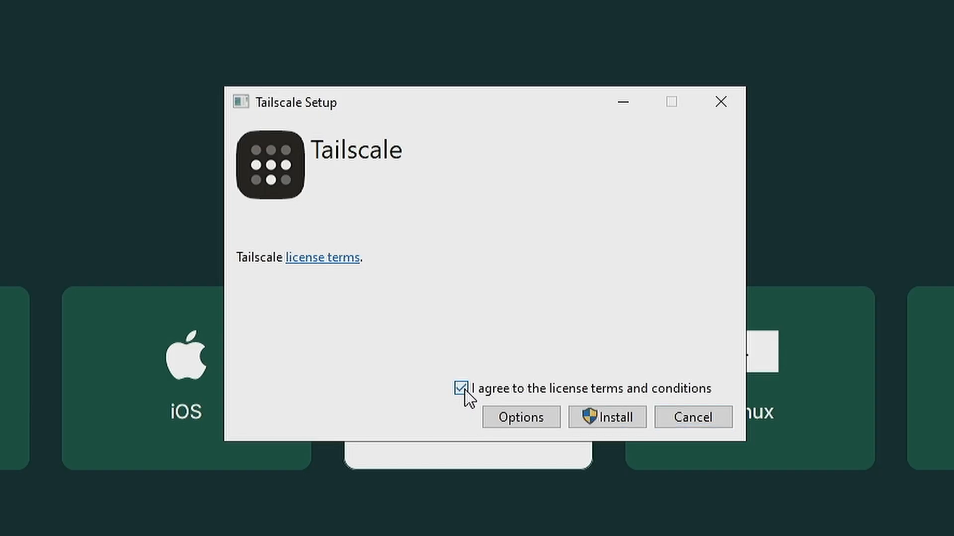
left_click(608, 414)
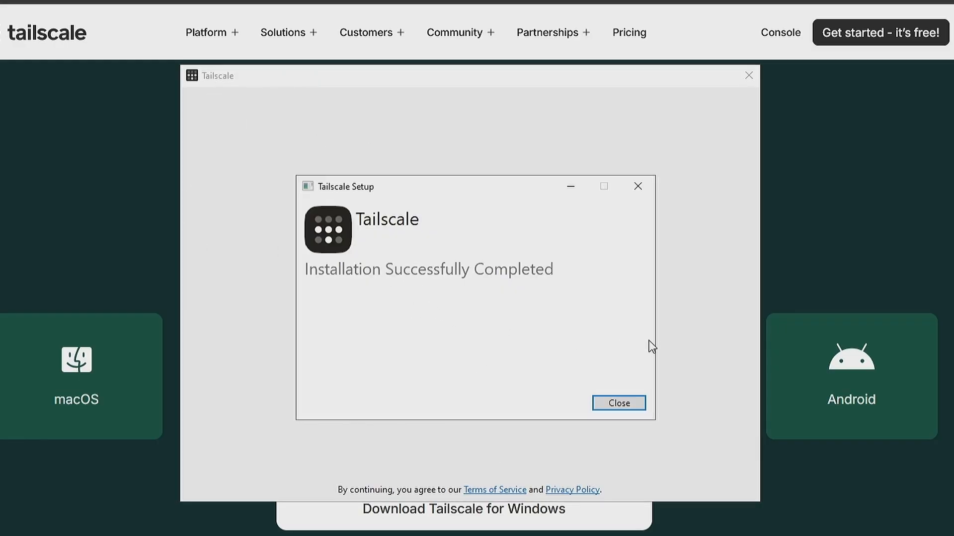
left_click(619, 403)
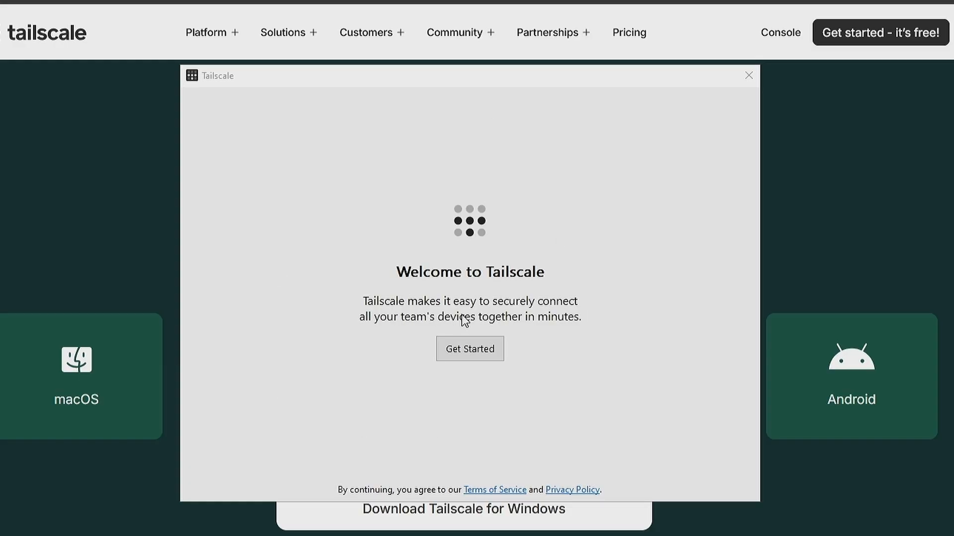
Sign in to the Tailscale network from the welcome window and connect the device WIN-5131N2F1EAM to the tailnet
left_click(462, 351)
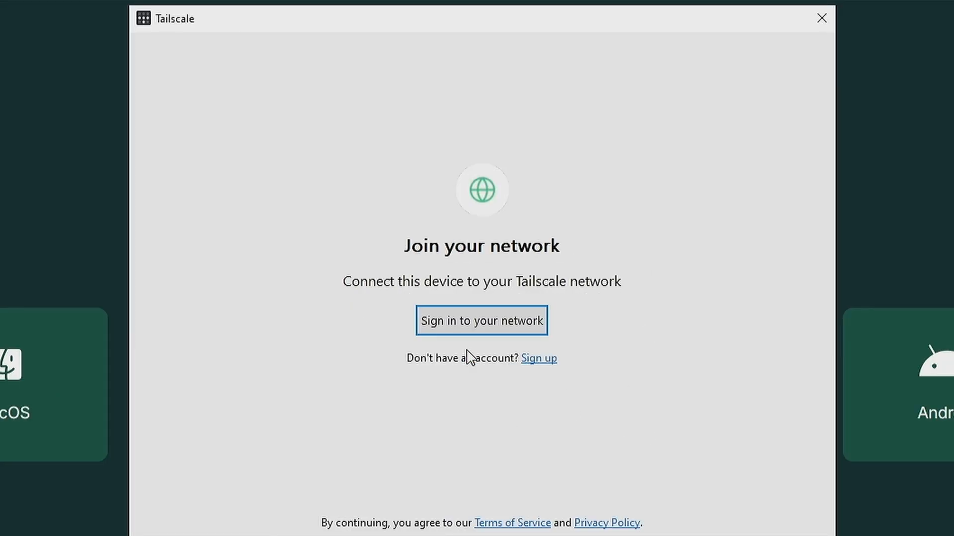
left_click(486, 325)
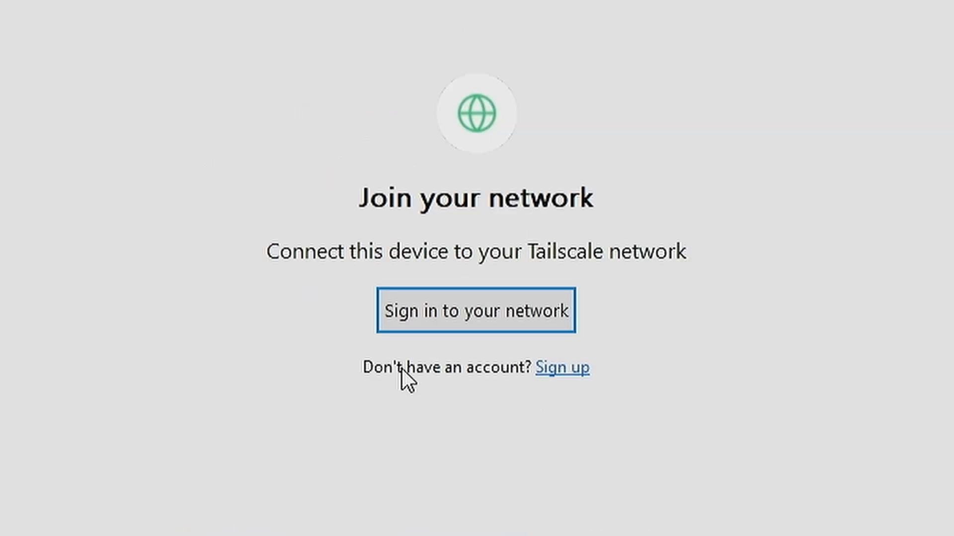
left_click(512, 312)
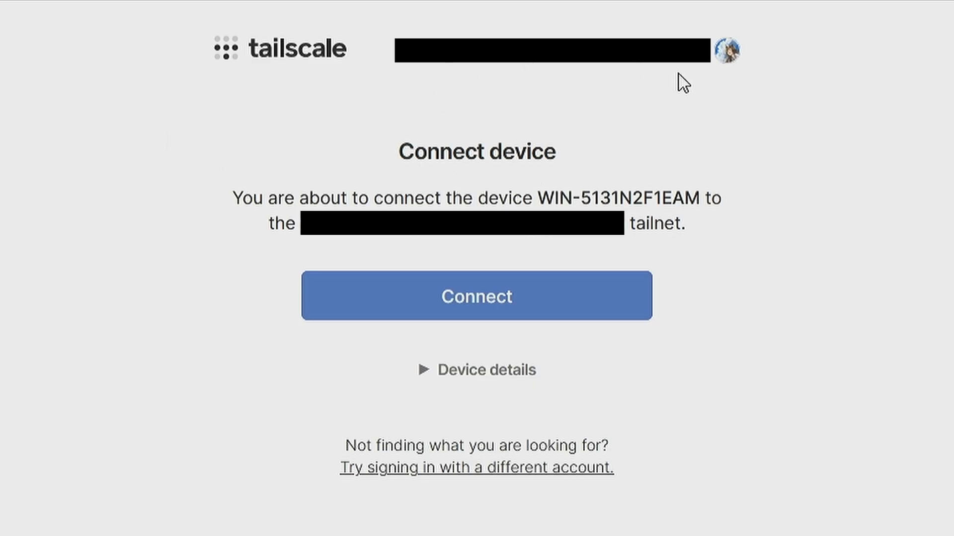
left_click_drag(399, 149, 556, 153)
left_click_drag(538, 198, 699, 201)
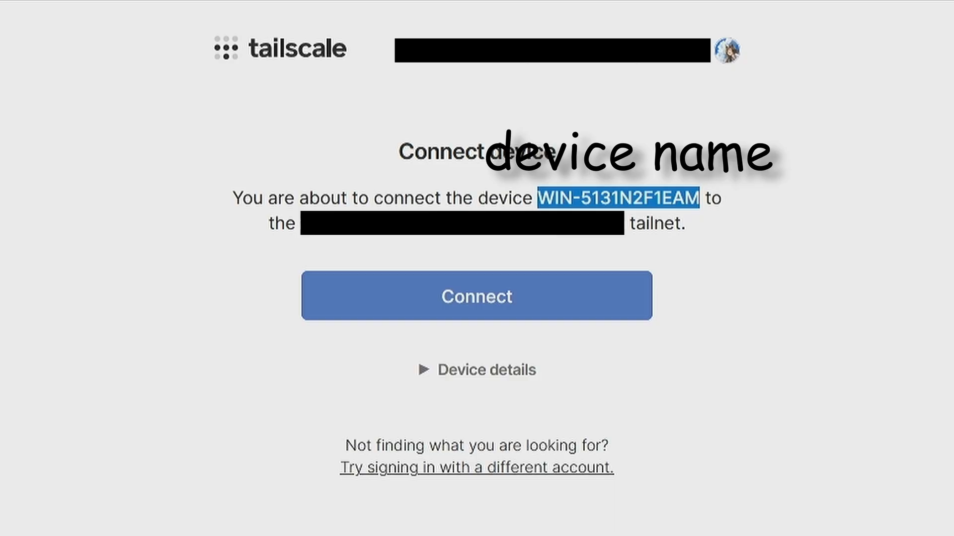
left_click(541, 181)
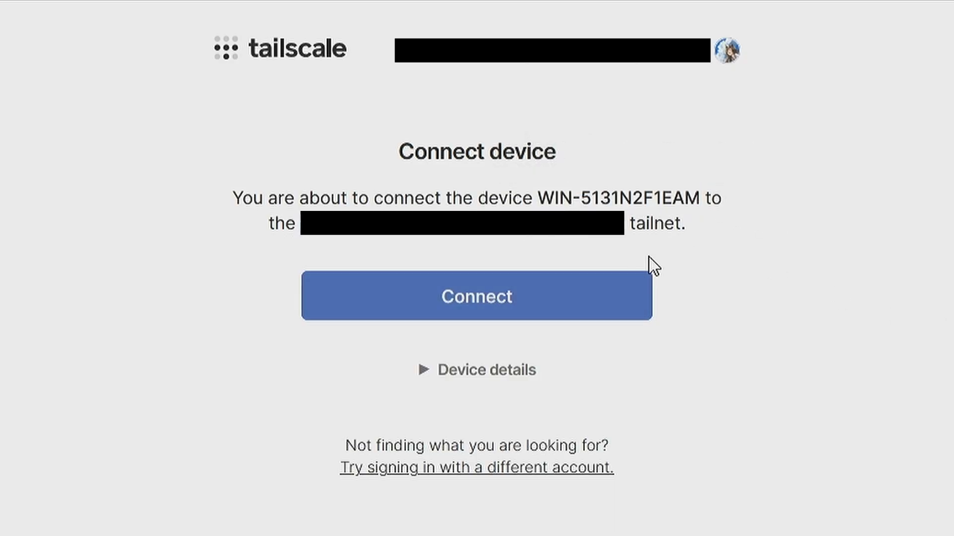
left_click(476, 295)
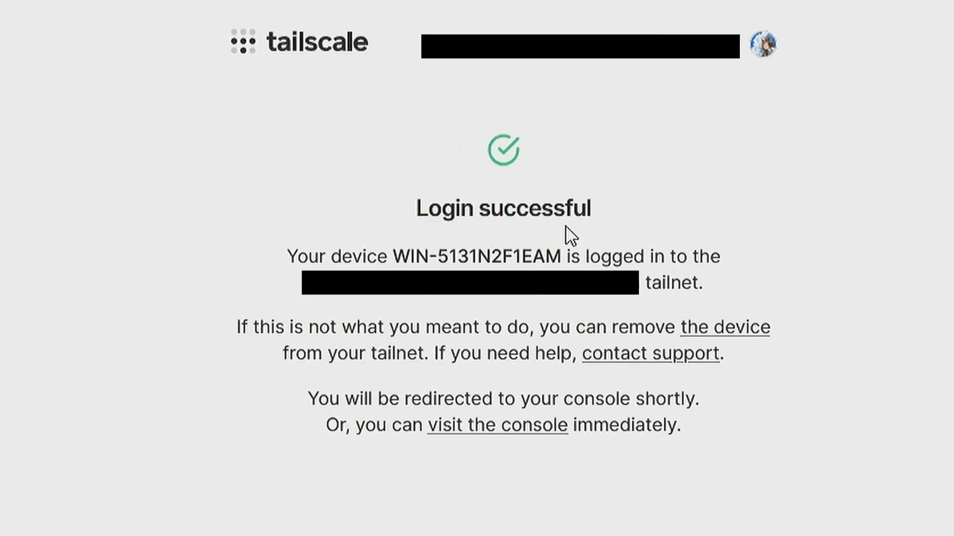
left_click_drag(582, 211, 387, 217)
left_click_drag(352, 256, 616, 246)
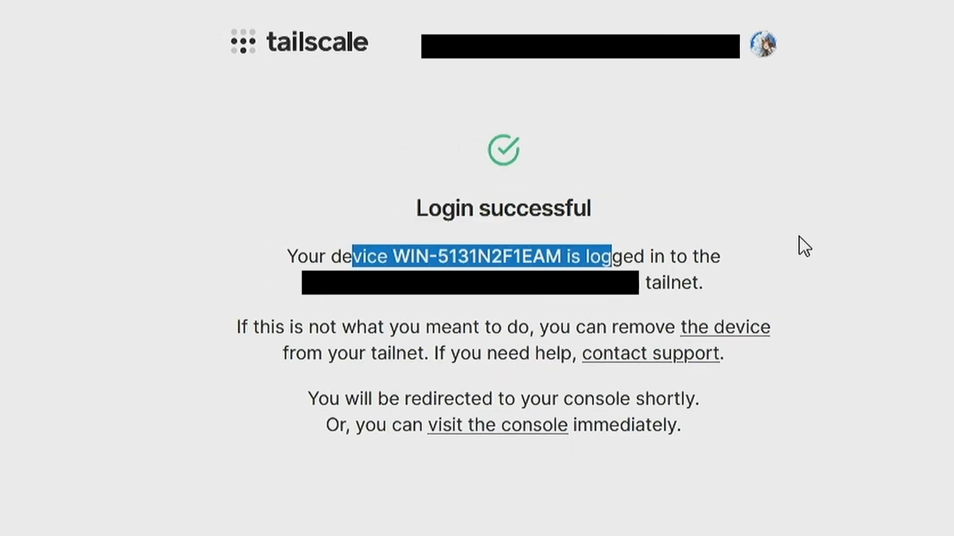
left_click(443, 246)
left_click_drag(362, 256, 606, 261)
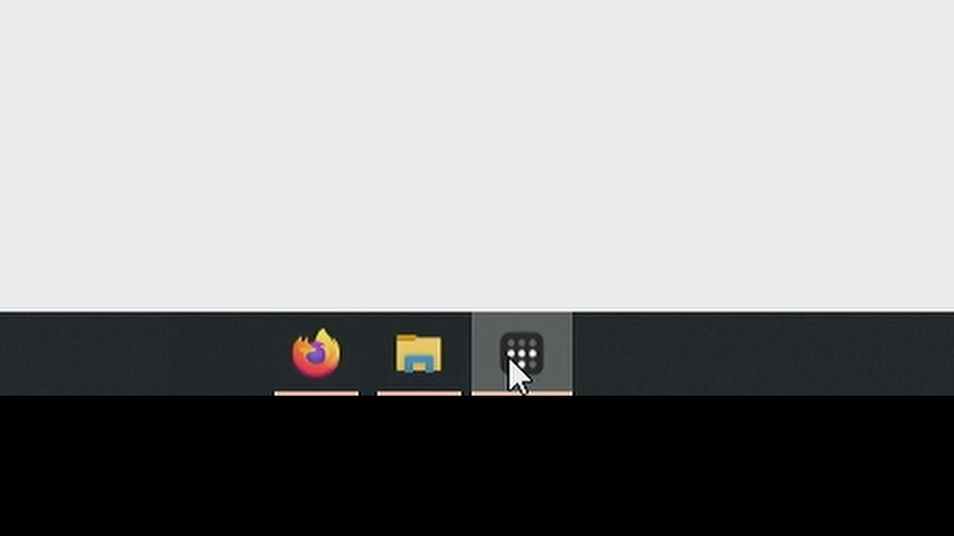
Close the Tailscale client's welcome window and skip the web console's introduction
left_click(508, 362)
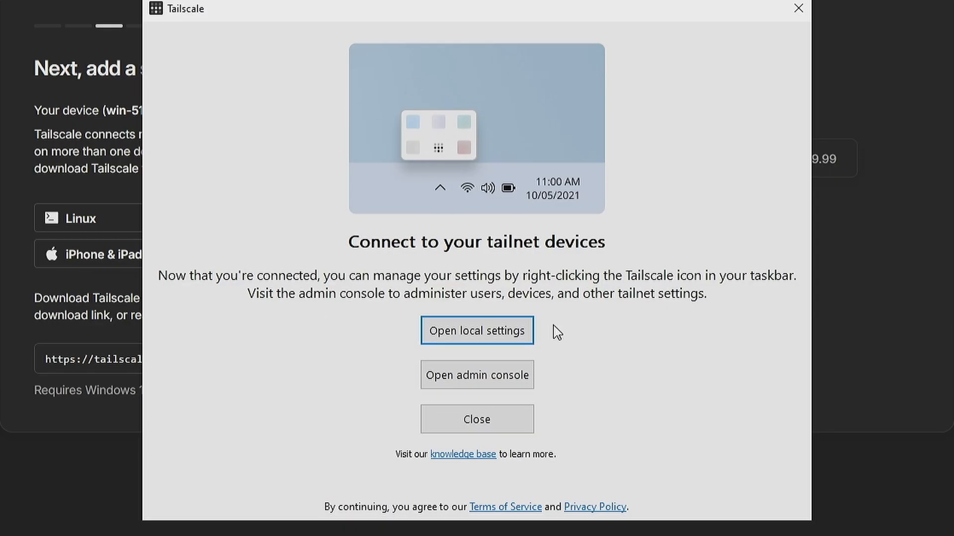
left_click(799, 8)
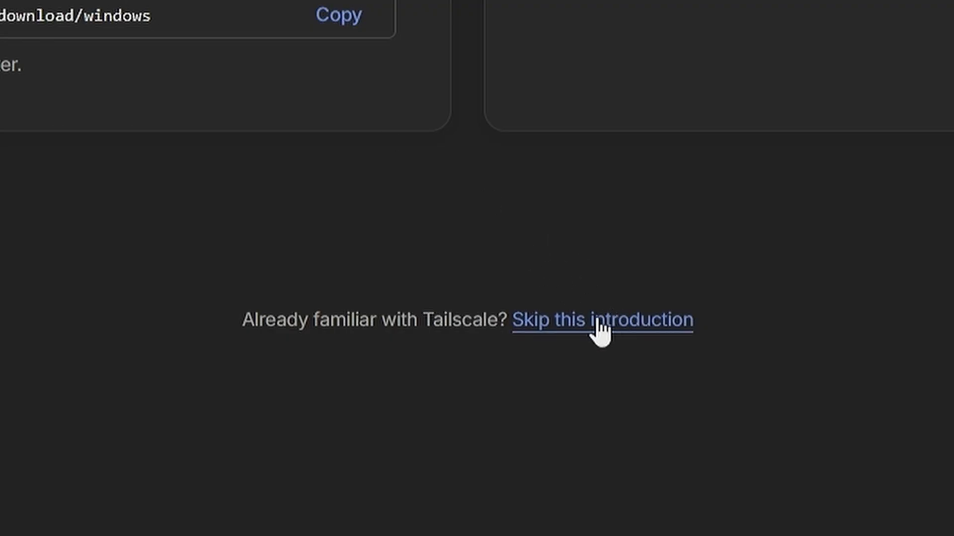
left_click(578, 322)
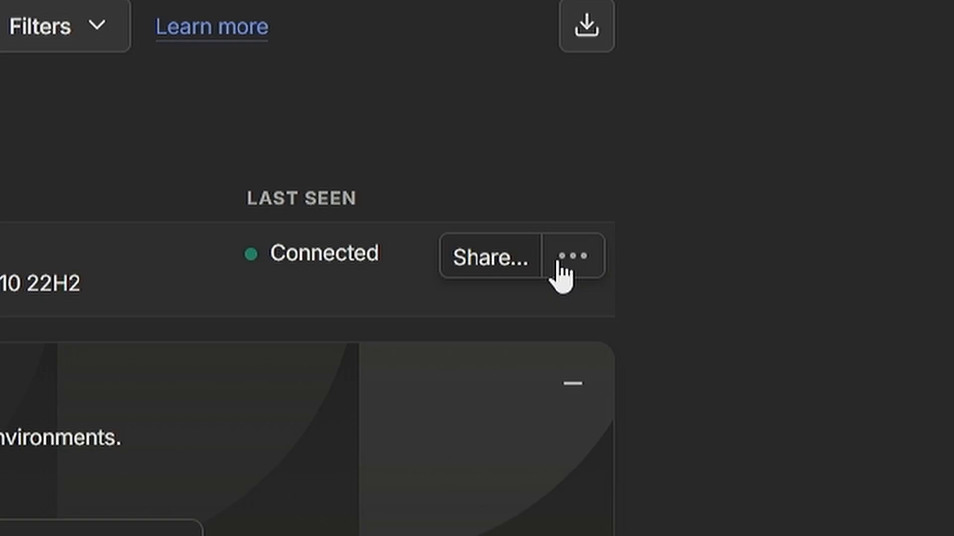
Copy a non-reusable share link for the machine win-5131n2f1eam
left_click(496, 266)
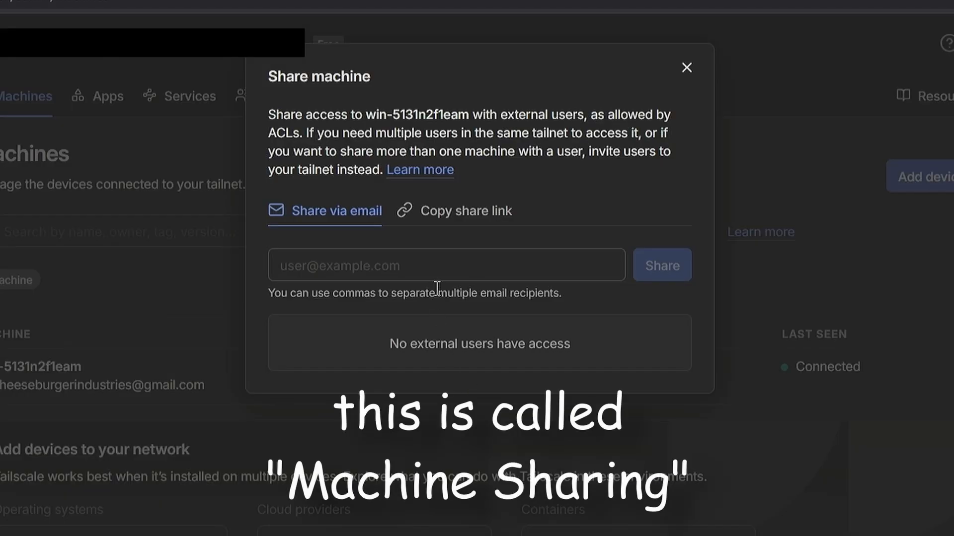
left_click(490, 209)
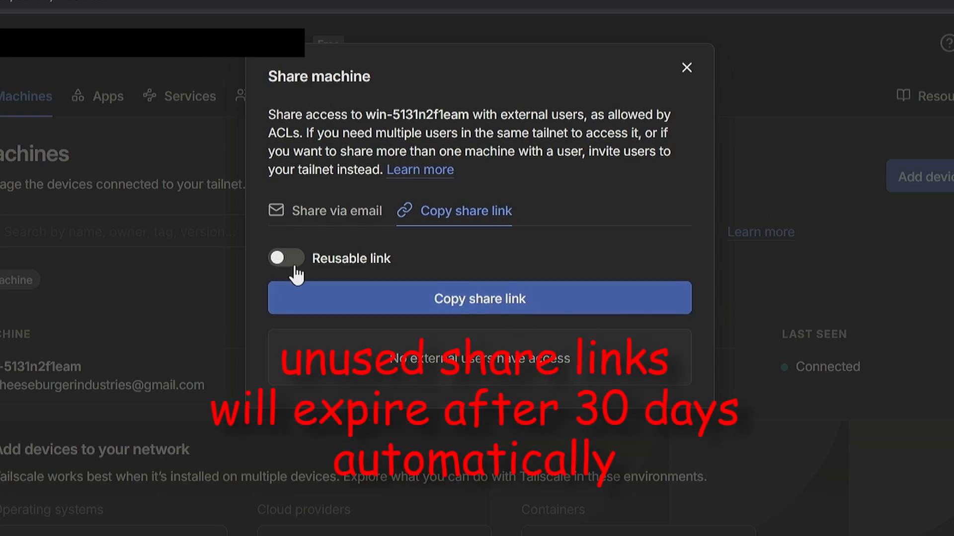
left_click(545, 313)
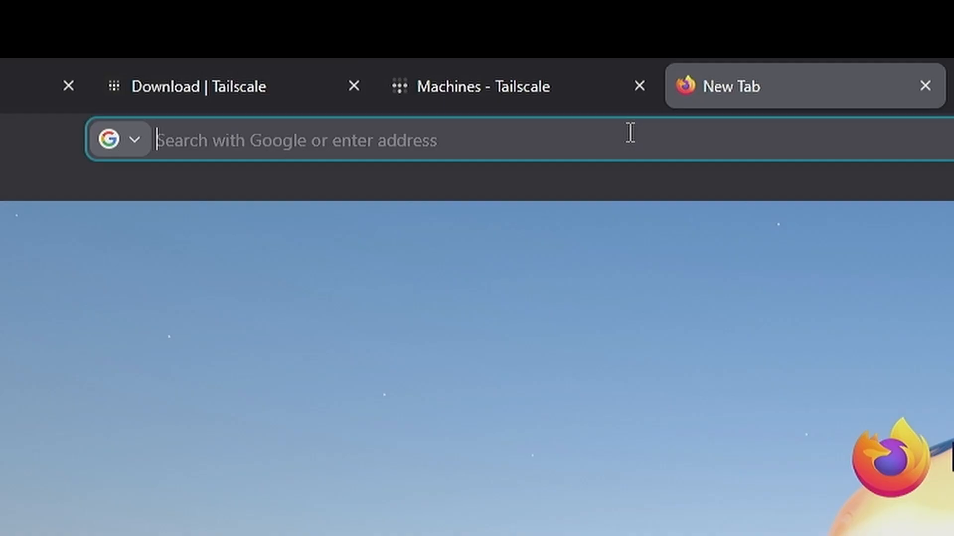
Open the copied machine share link in the new browser tab
right_click(345, 32)
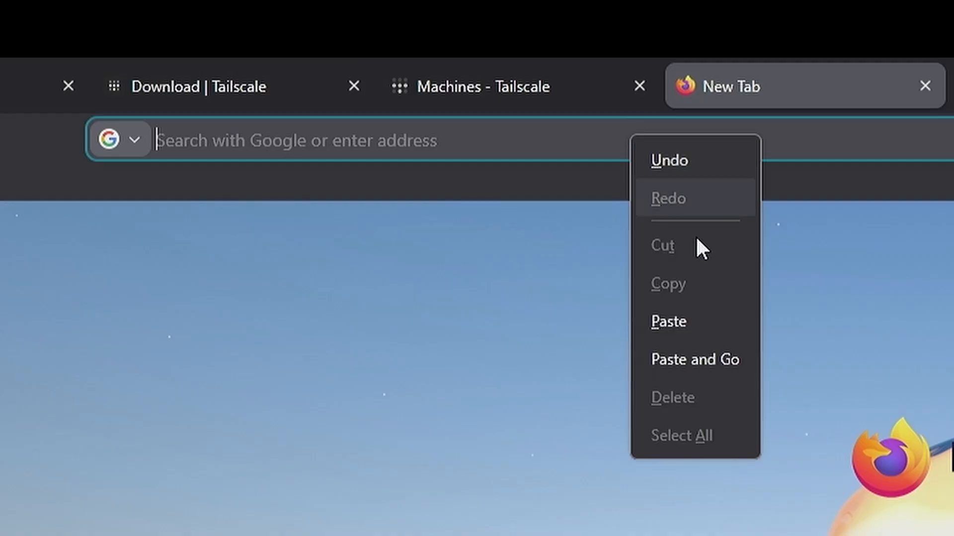
left_click(363, 99)
key("Return")
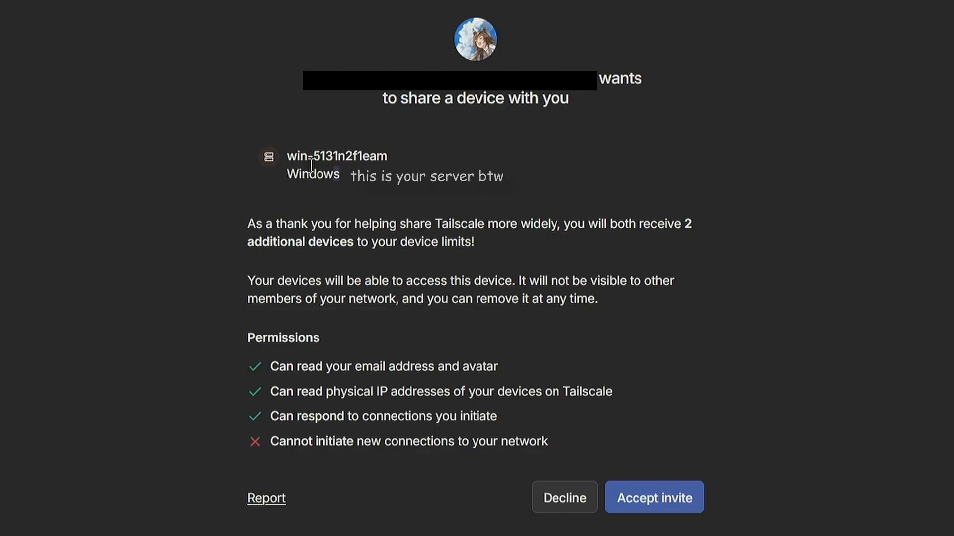
left_click_drag(299, 157, 360, 159)
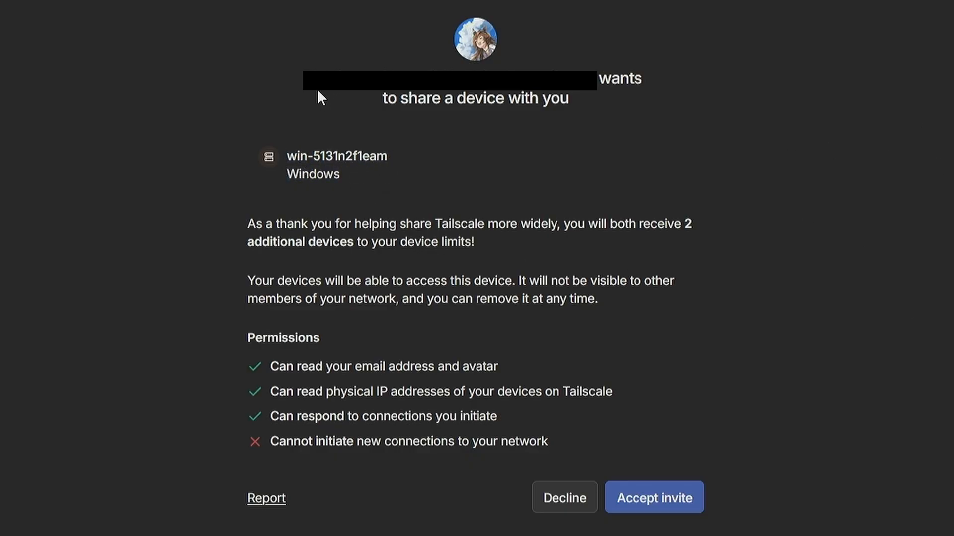
left_click_drag(320, 96, 408, 105)
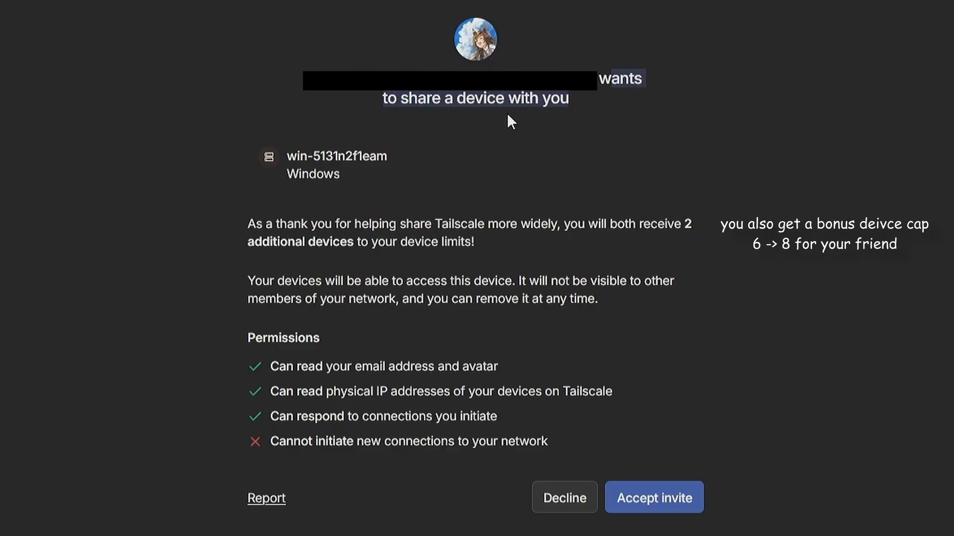
left_click(477, 174)
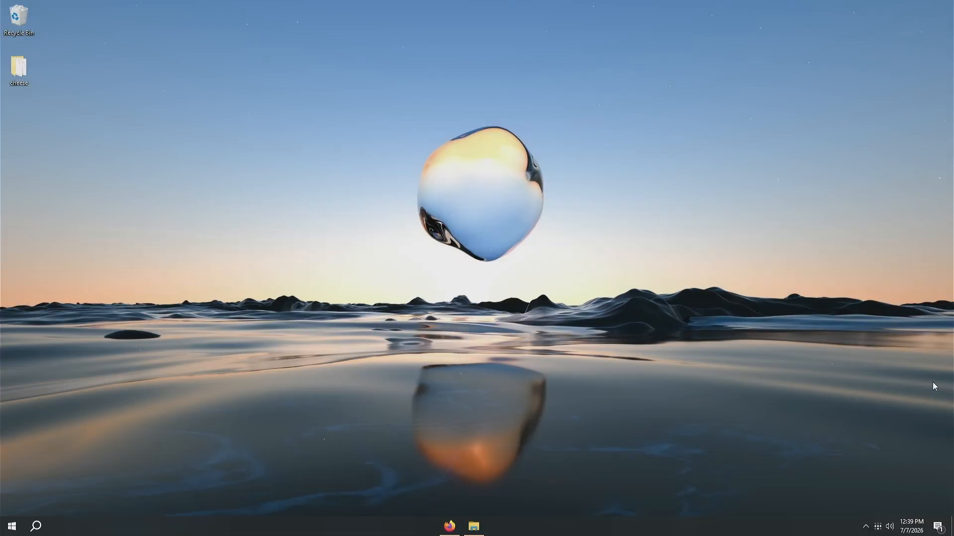
Open server.properties from the server folder, set server-ip to 0.0.0.0 while keeping server-port 25565, and save the file
left_click(484, 529)
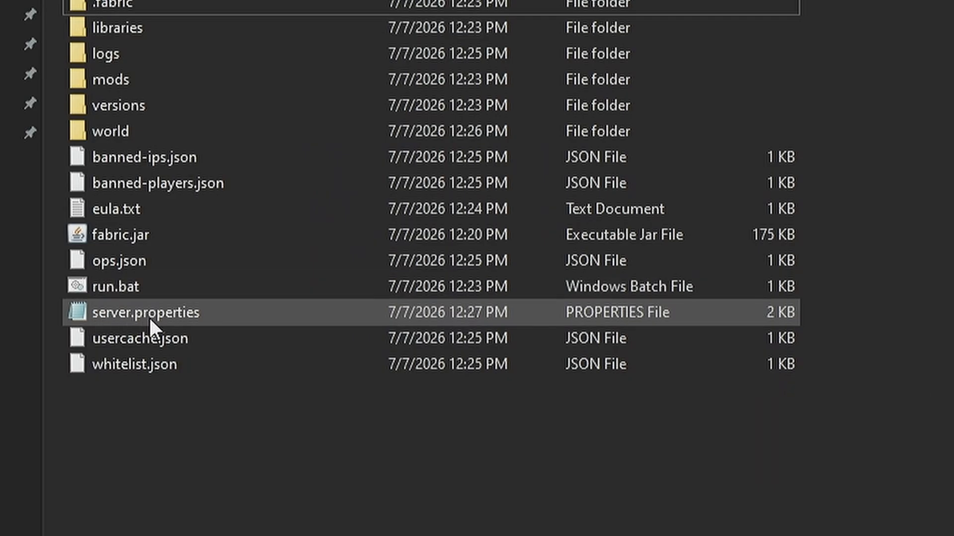
double_click(150, 318)
scroll(586, 233, "down", 2)
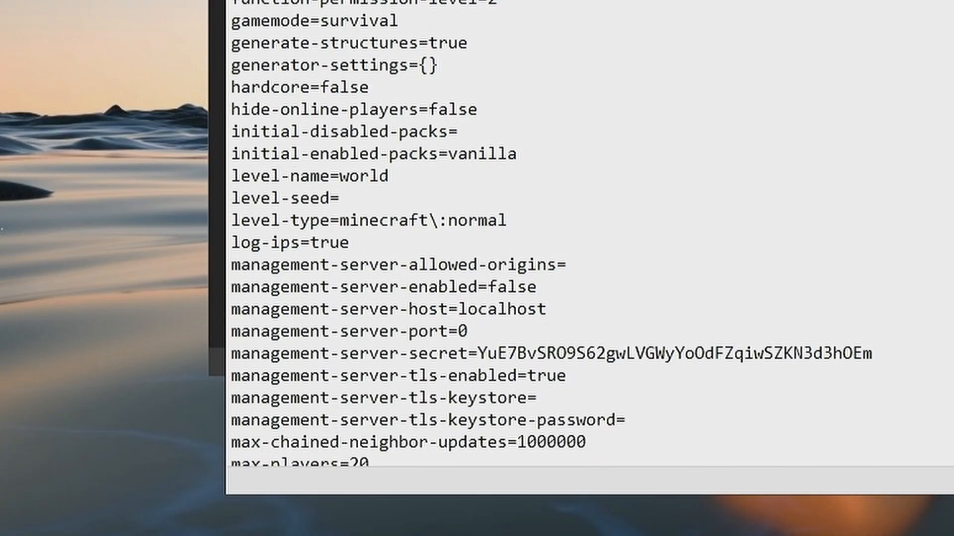
scroll(586, 234, "down", 7)
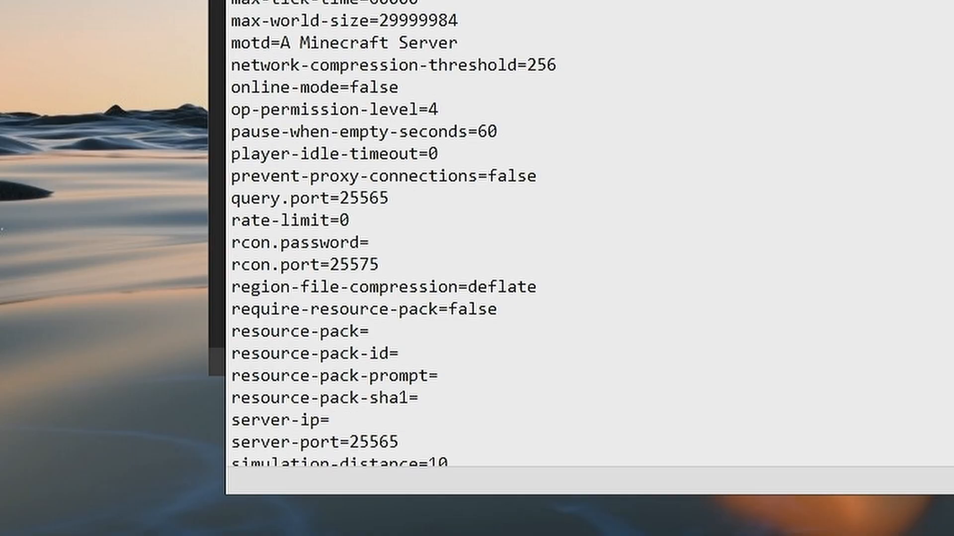
scroll(586, 233, "down", 1)
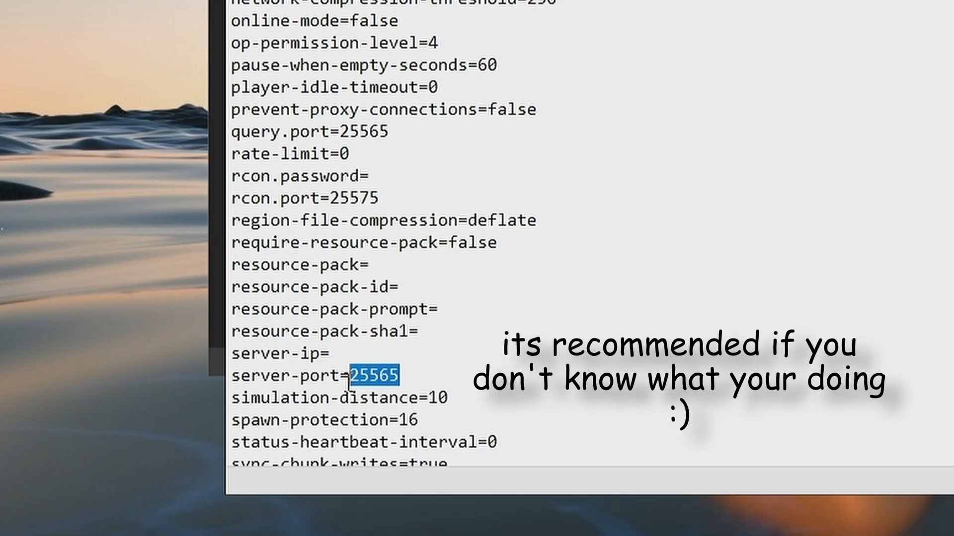
left_click(414, 376)
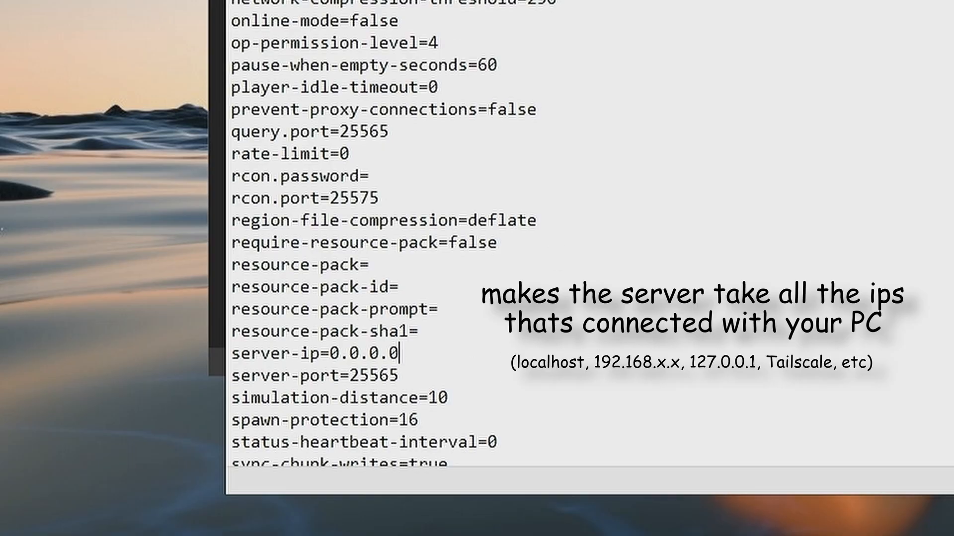
key("alt+f")
key("Right")
key("Left")
key("s")
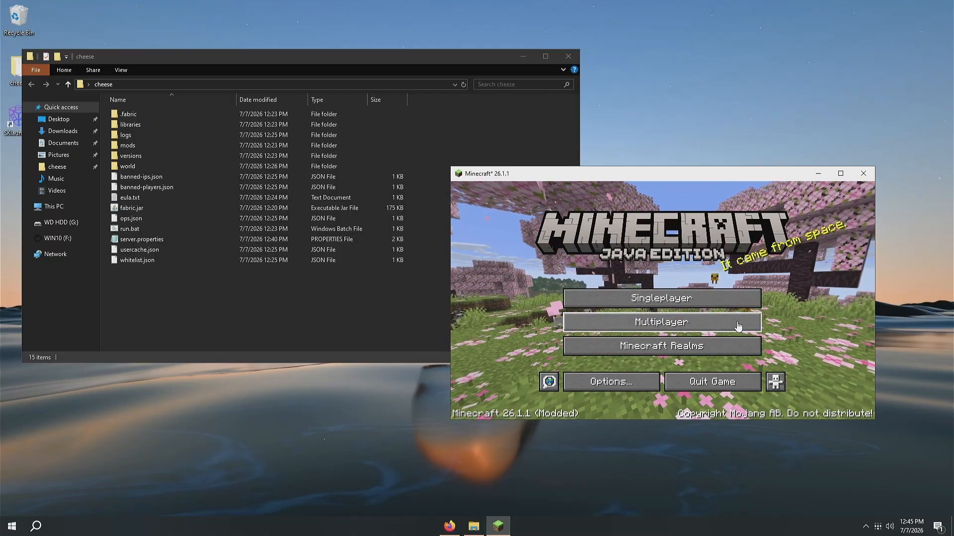
Start the Minecraft server with run.bat from the cheese folder and return to the Minecraft game window
key("alt+Tab")
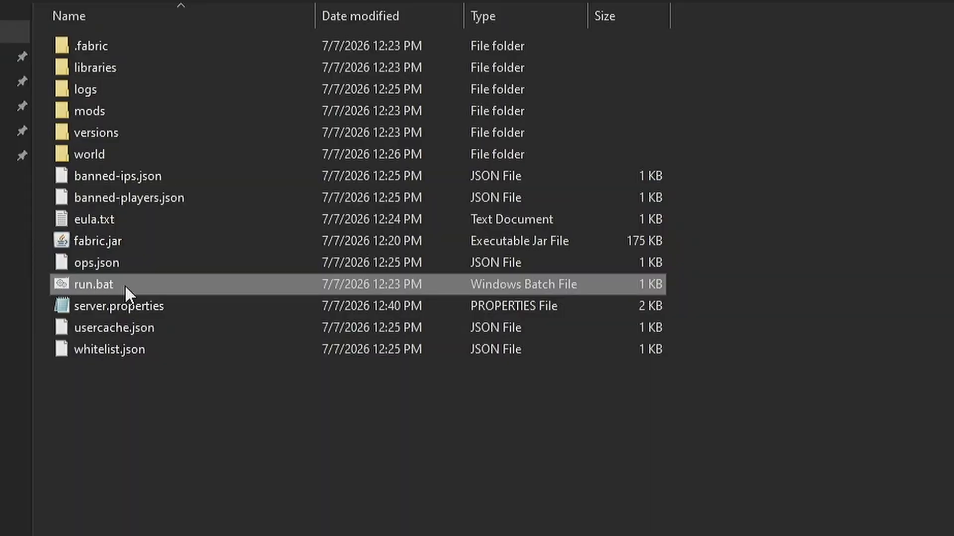
double_click(139, 228)
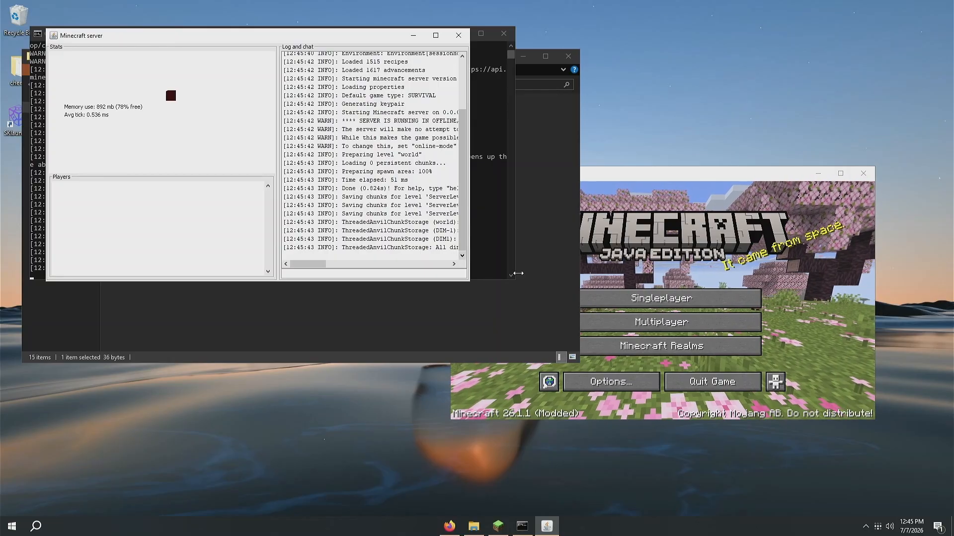
left_click(612, 218)
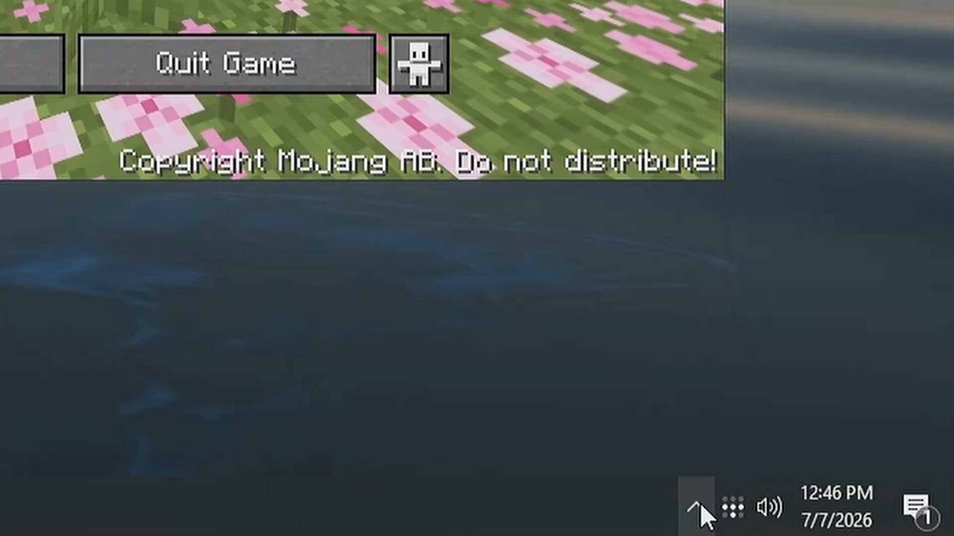
Copy this device's Tailscale IP address from the Tailscale tray options and return to the Minecraft window
left_click(700, 503)
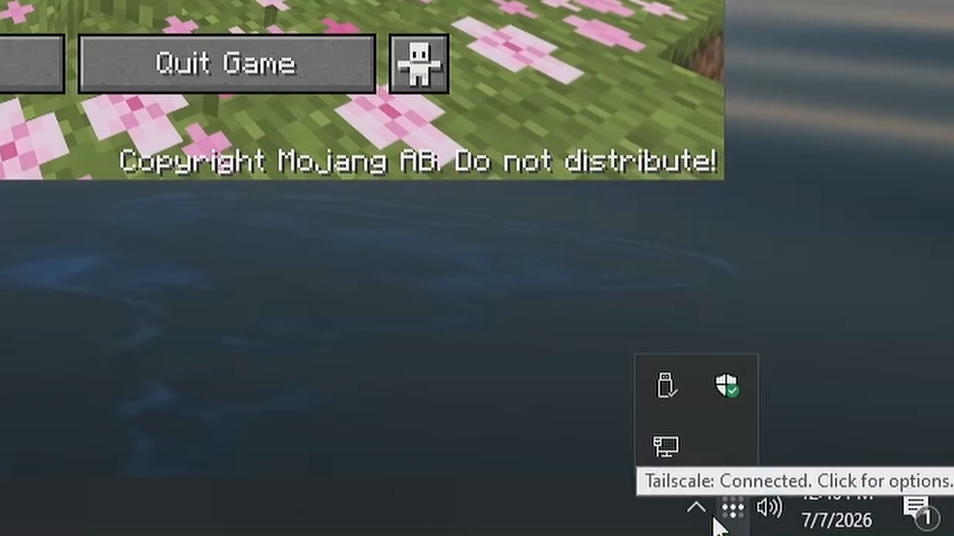
left_click(695, 511)
left_click(727, 502)
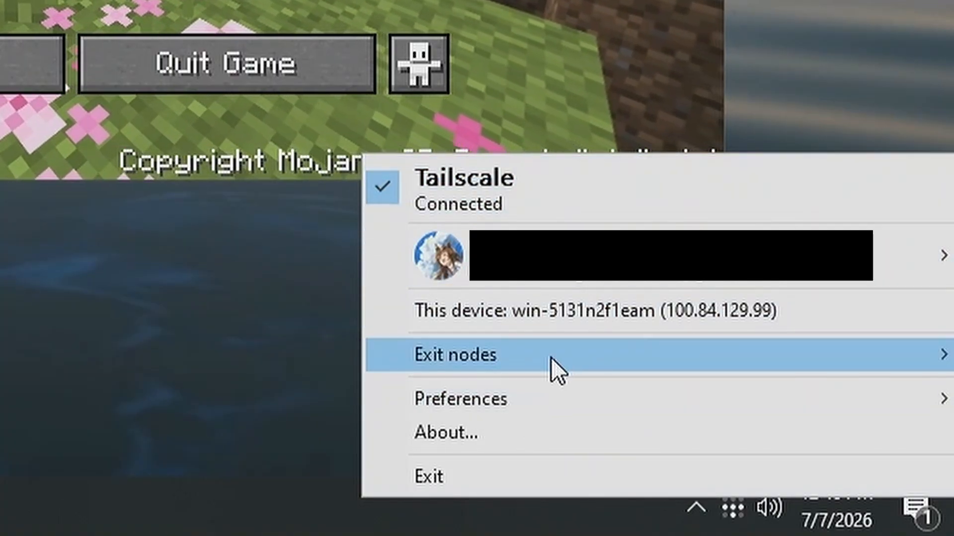
left_click(571, 310)
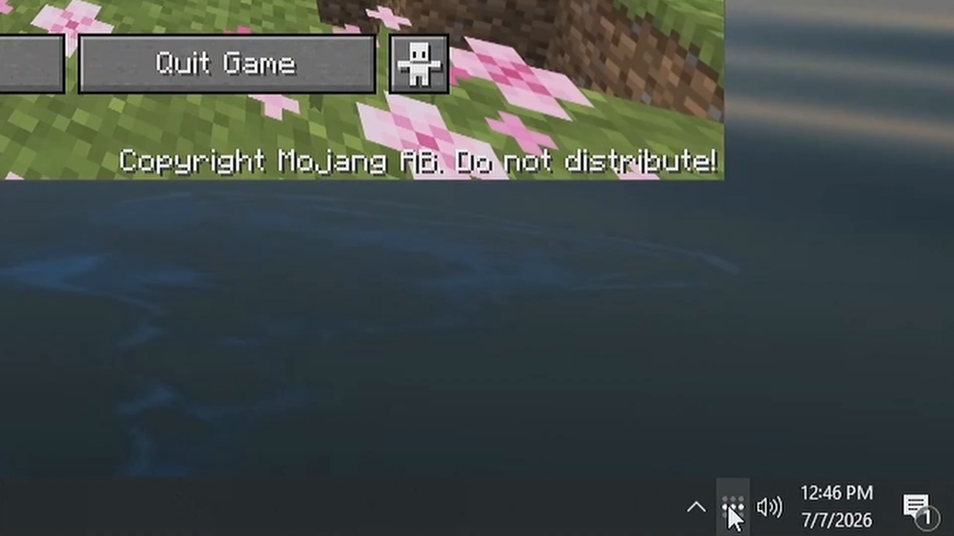
left_click(731, 506)
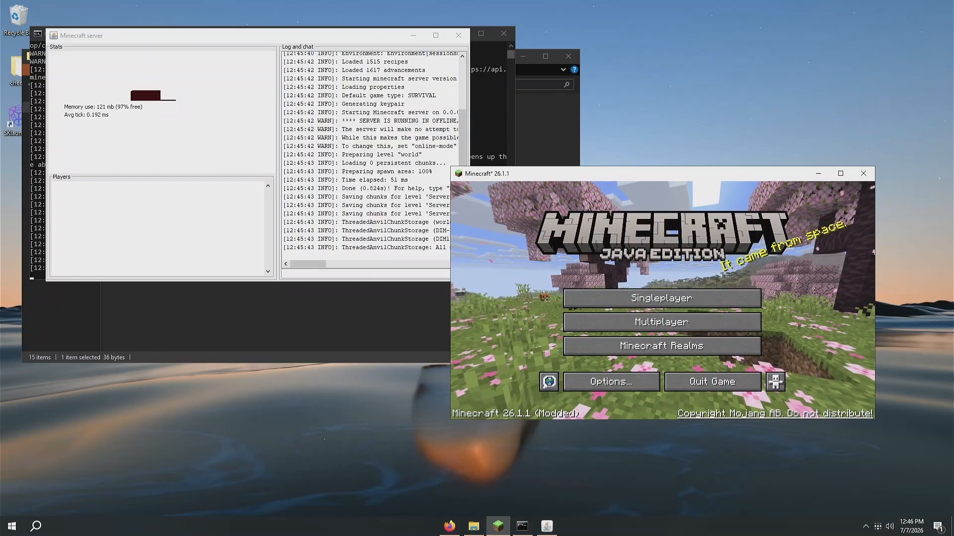
left_click(218, 530)
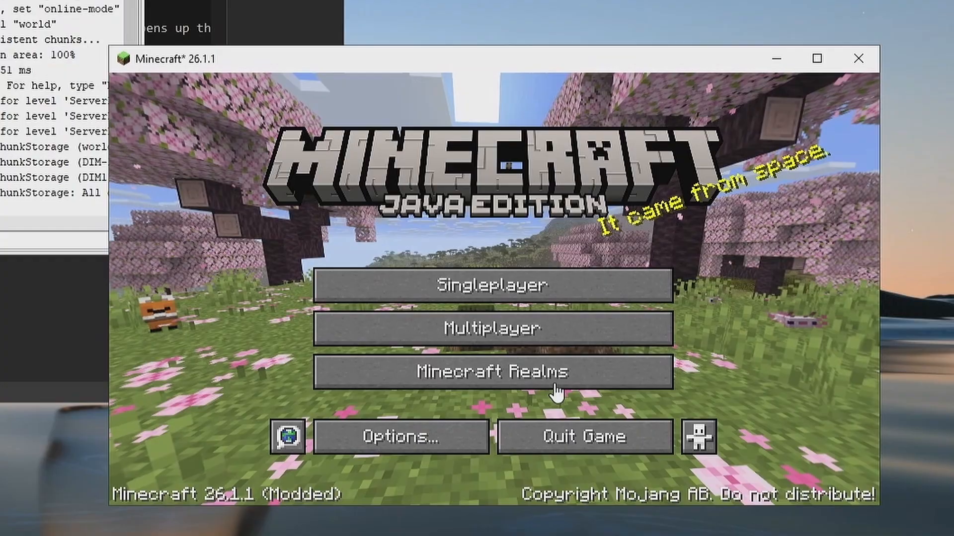
Add a multiplayer server named Yippie with the copied Tailscale address 100.84.129.99
left_click(712, 324)
left_click(685, 426)
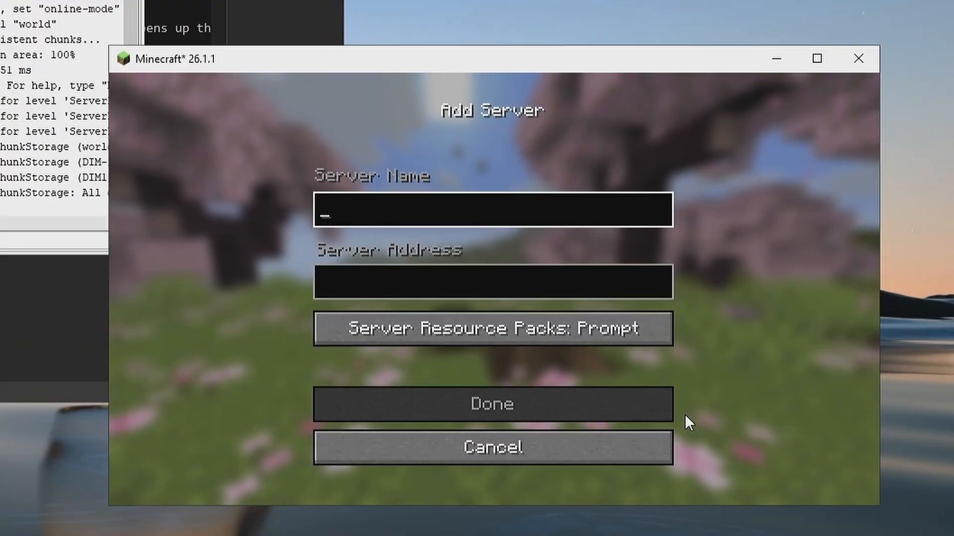
type("Yippie")
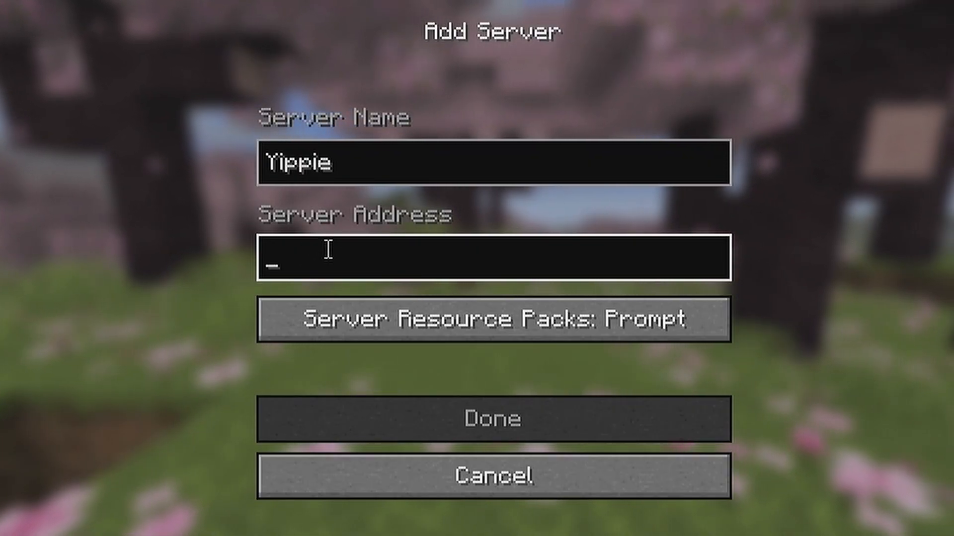
type("100.84.129.99")
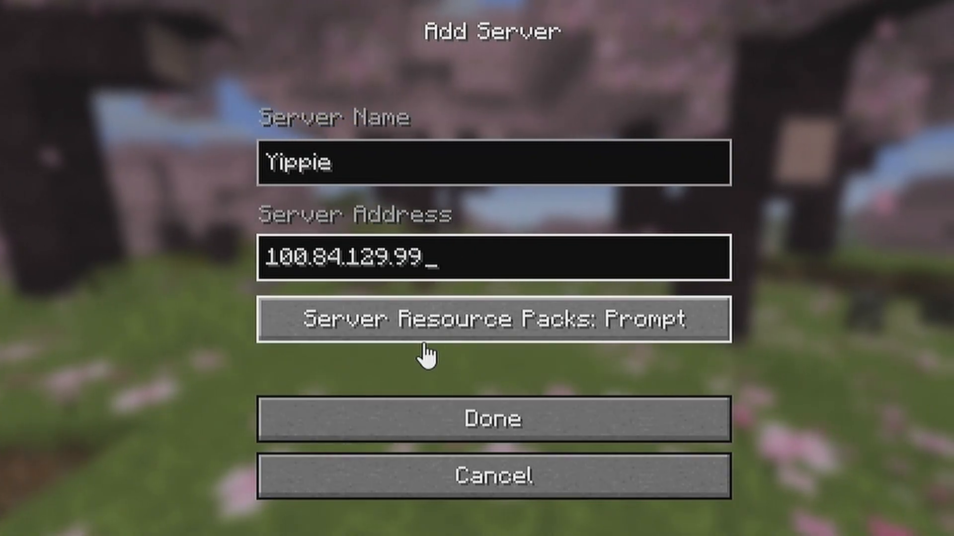
left_click(511, 421)
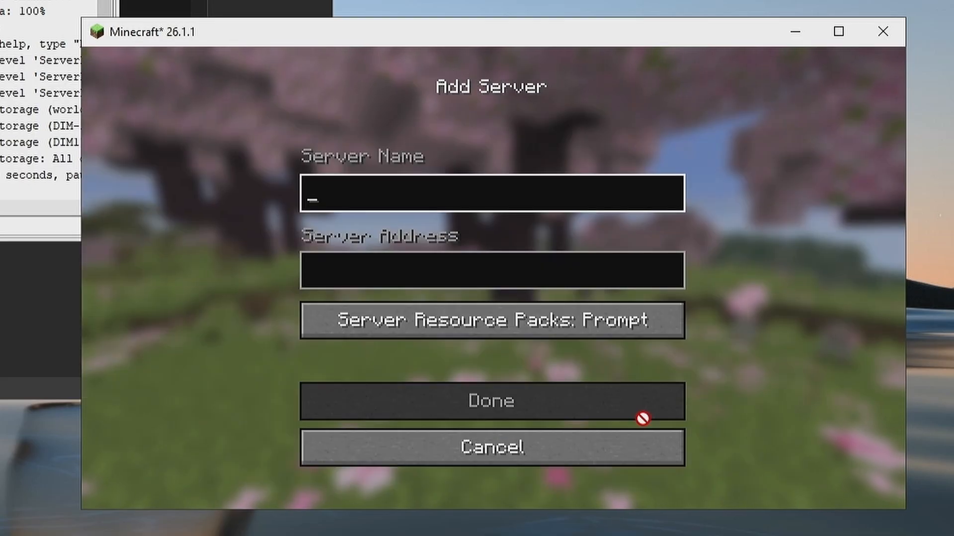
Add another multiplayer server named LOCAL with the address 127.0.0.1
type("LOCAL12")
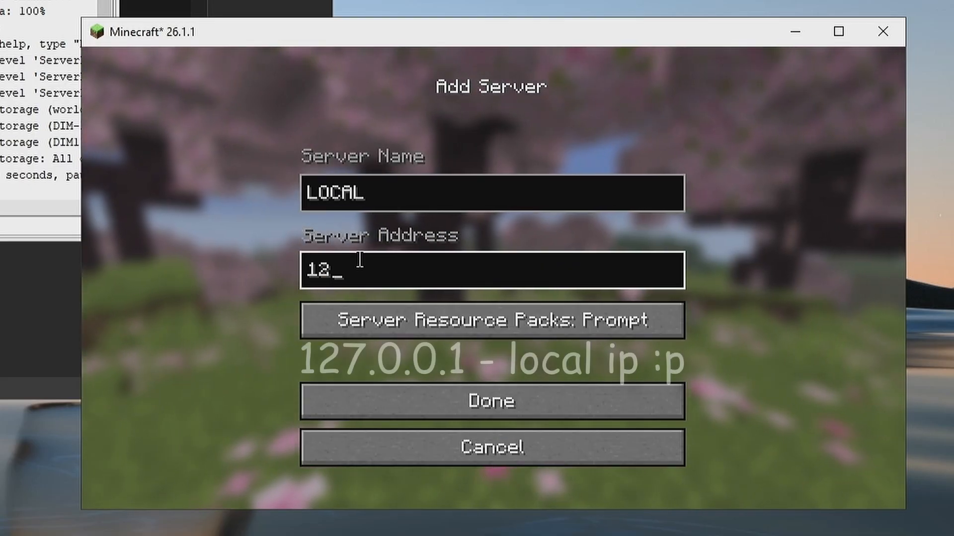
type("7.0.0.")
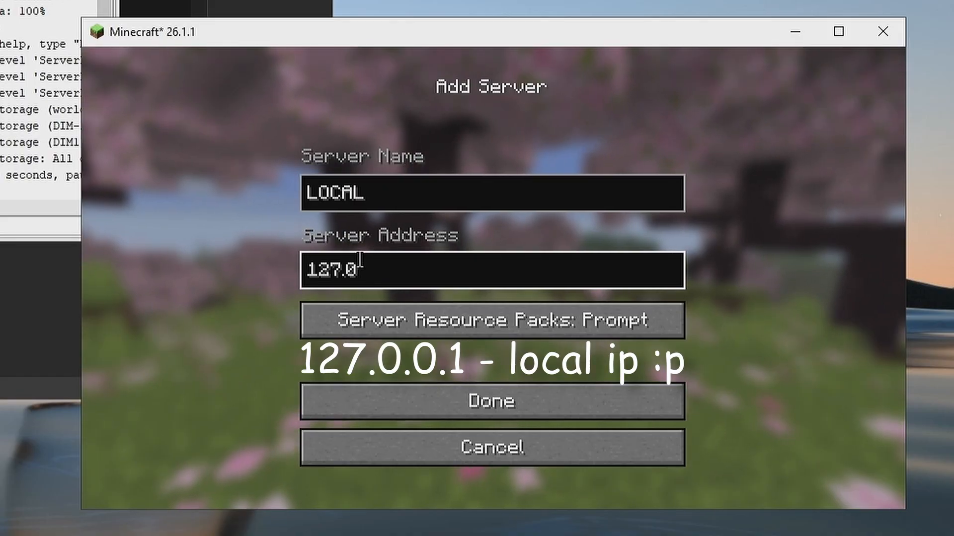
type("1")
left_click_drag(526, 273, 243, 275)
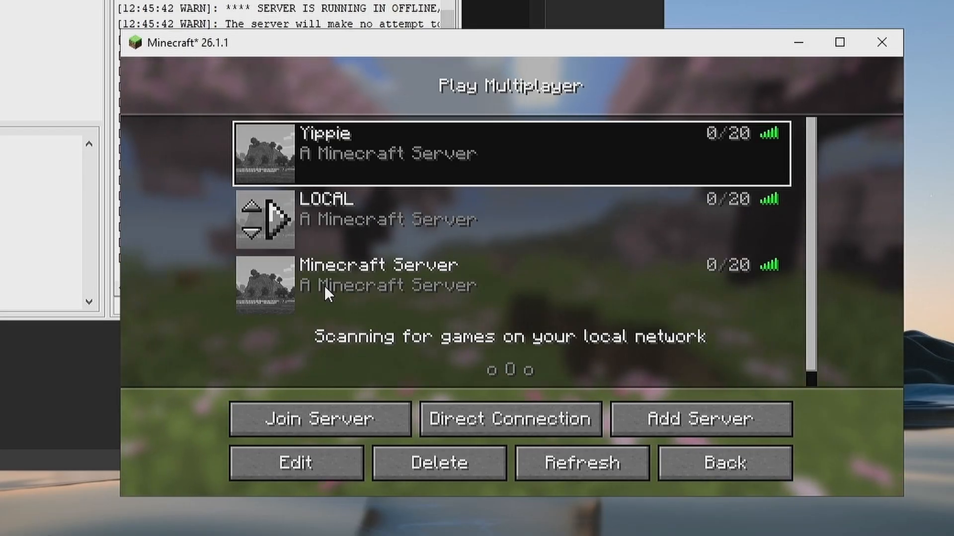
Check the saved address of the Yippie server entry and join that server
left_click(307, 459)
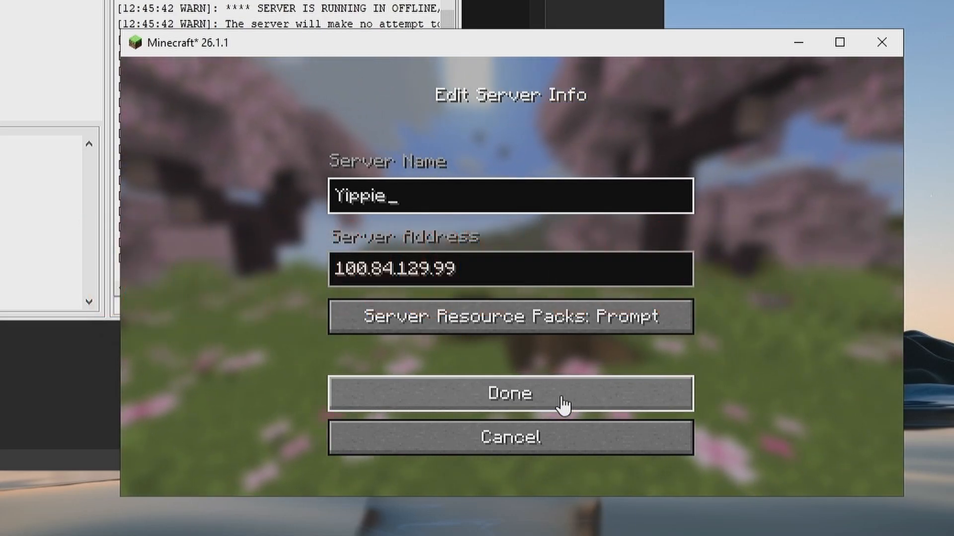
left_click(564, 405)
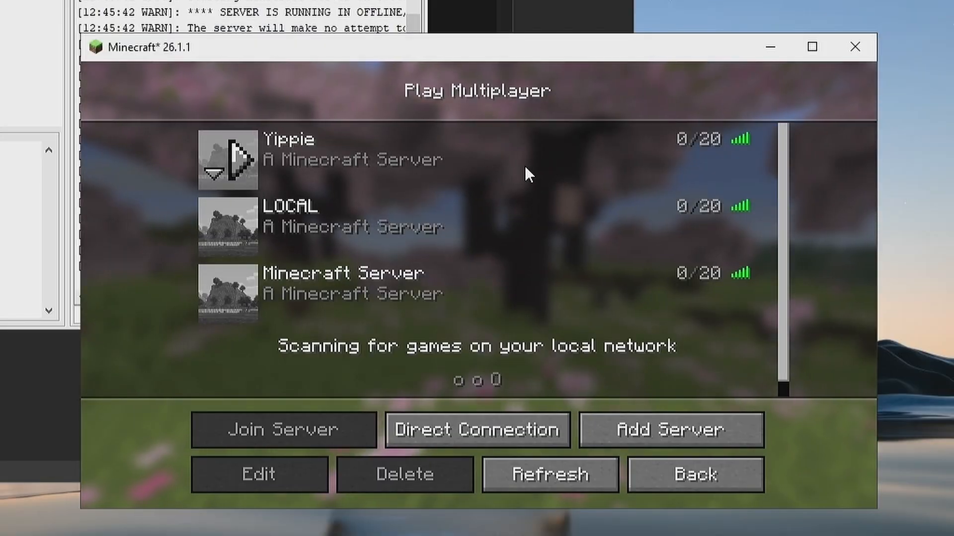
left_click(247, 168)
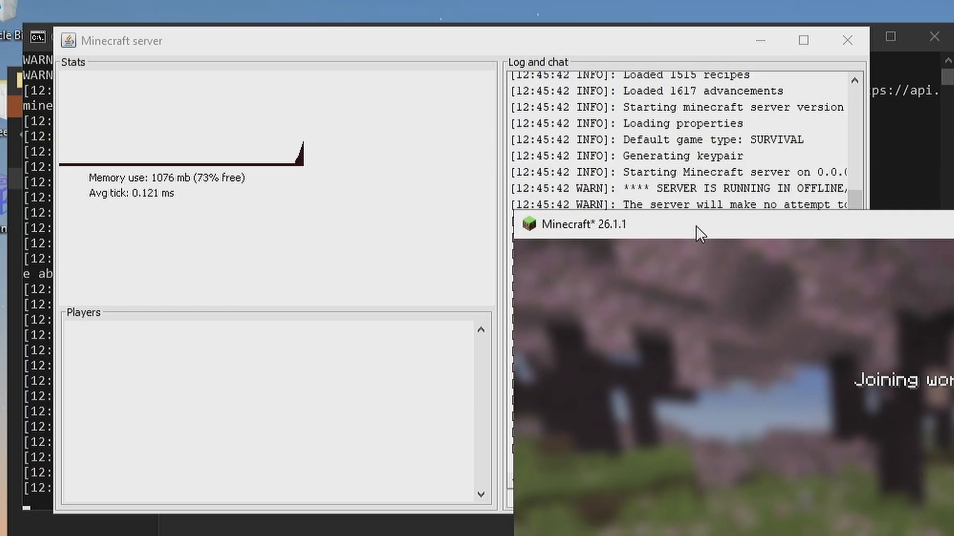
left_click(294, 170)
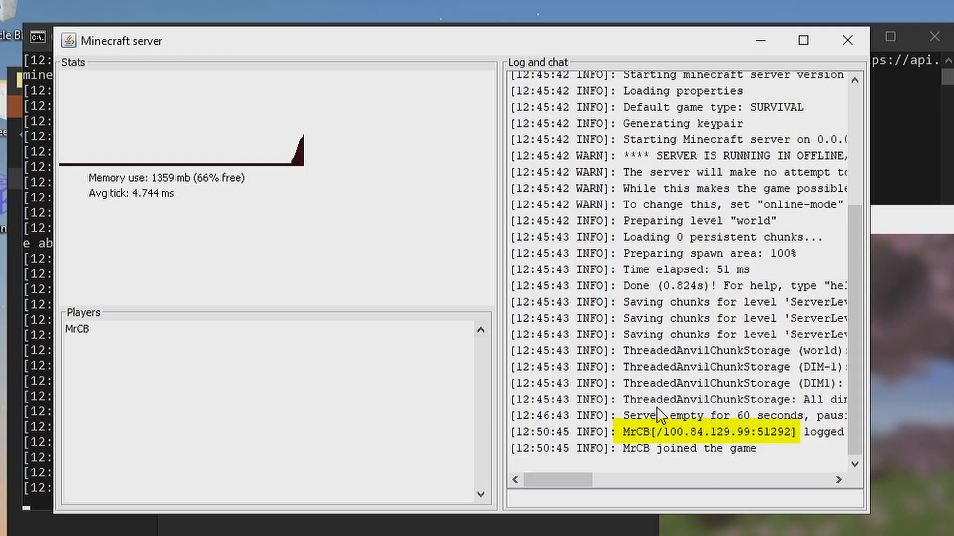